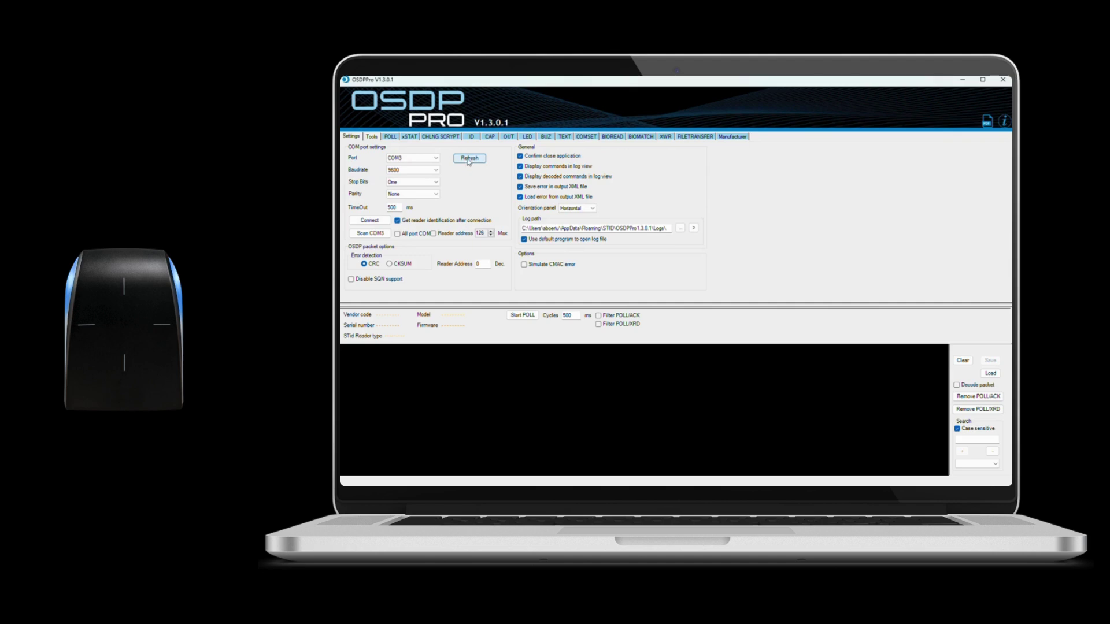
- Select COM21 as the serial port and confirm the baud rate is 9600
left_click(436, 159)
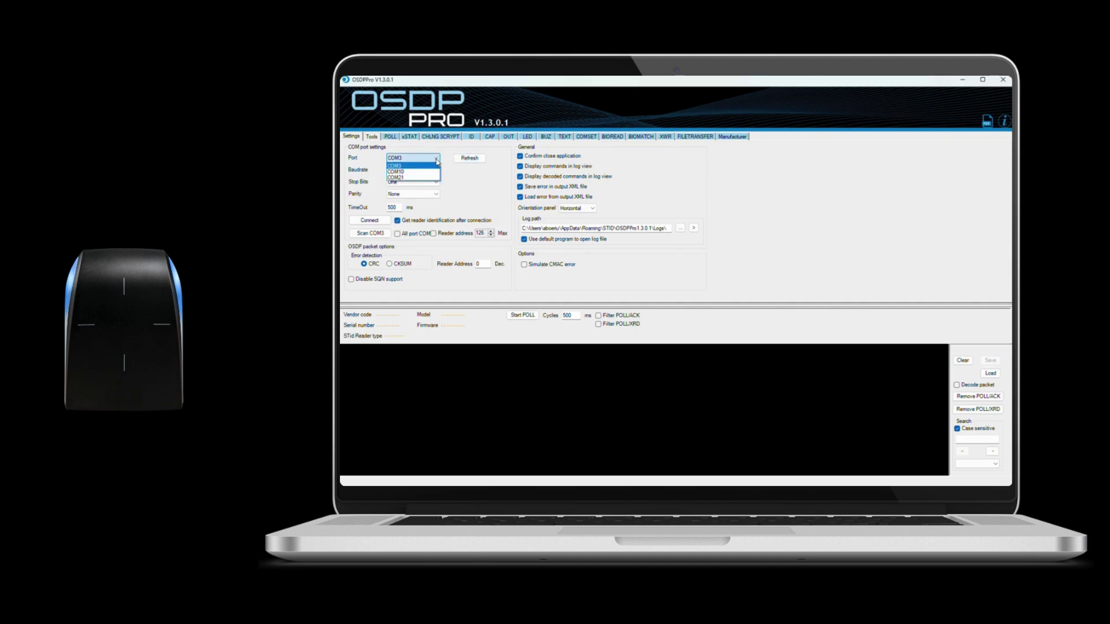
left_click(407, 178)
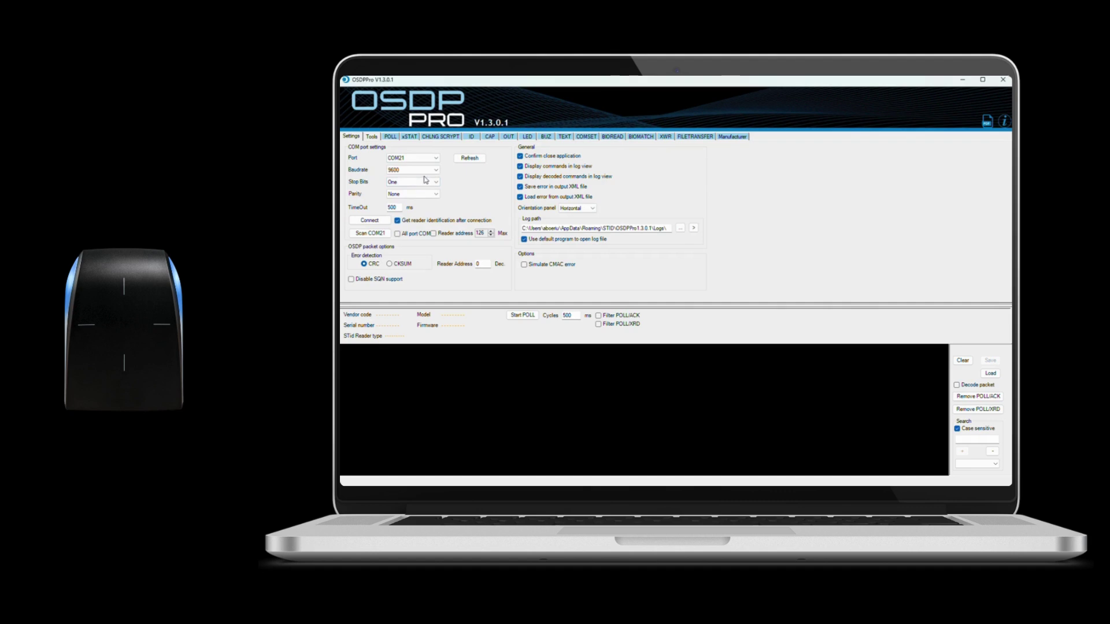
left_click(418, 171)
- Connect to the reader on COM21 and inspect its ARC model, serial number and firmware 16.0.0
left_click(371, 221)
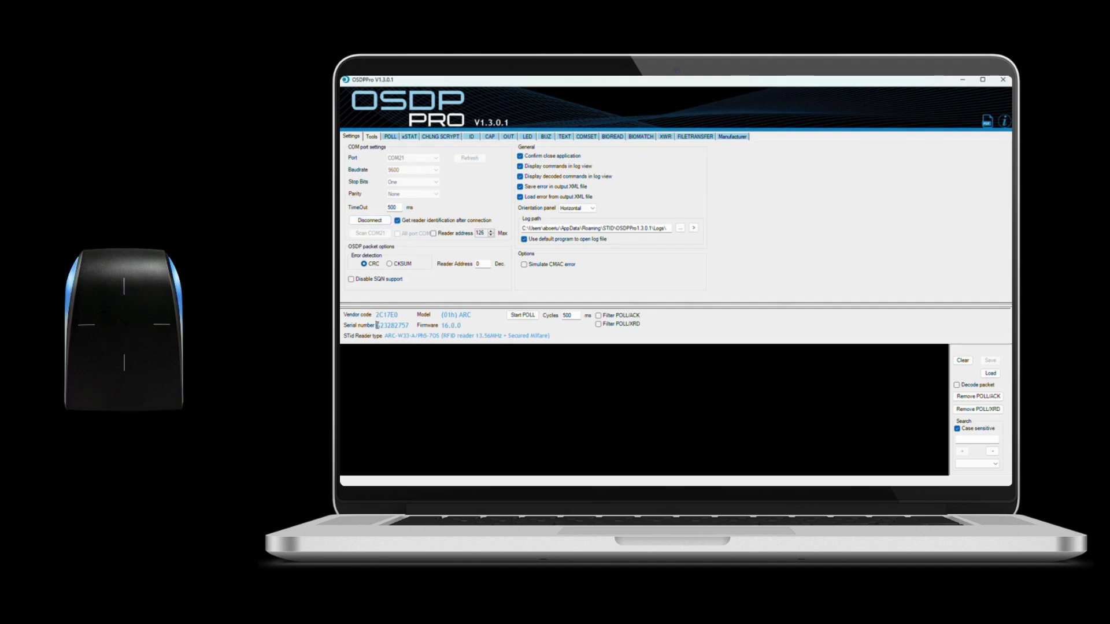
double_click(376, 325)
left_click(446, 339)
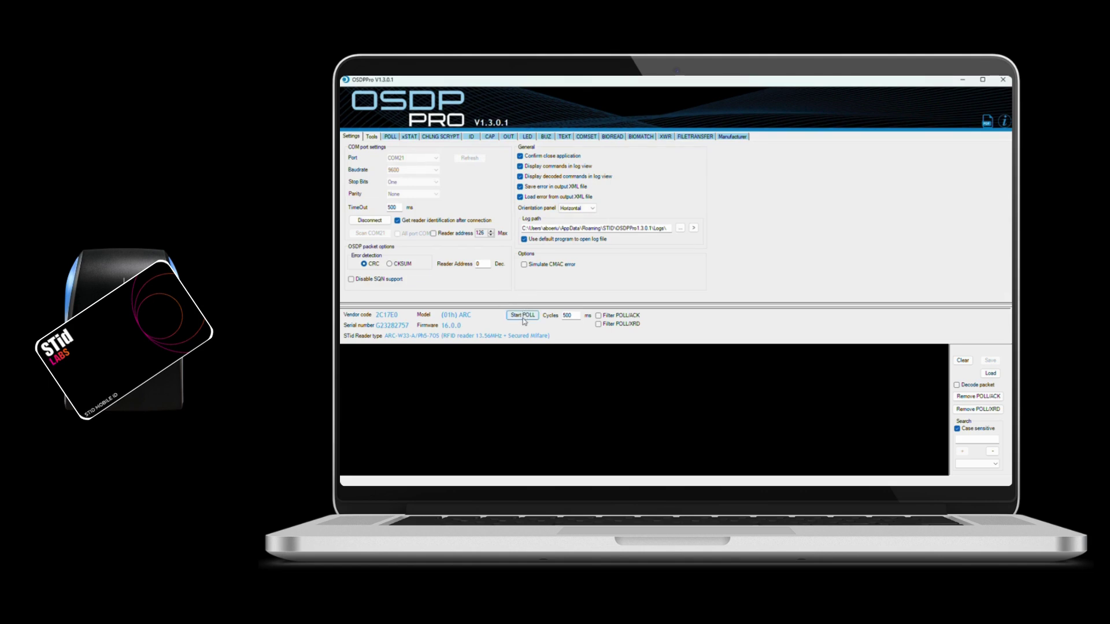
- Poll the reader while the badge is presented, then stop polling to keep the Wiegand read in the log
left_click(523, 316)
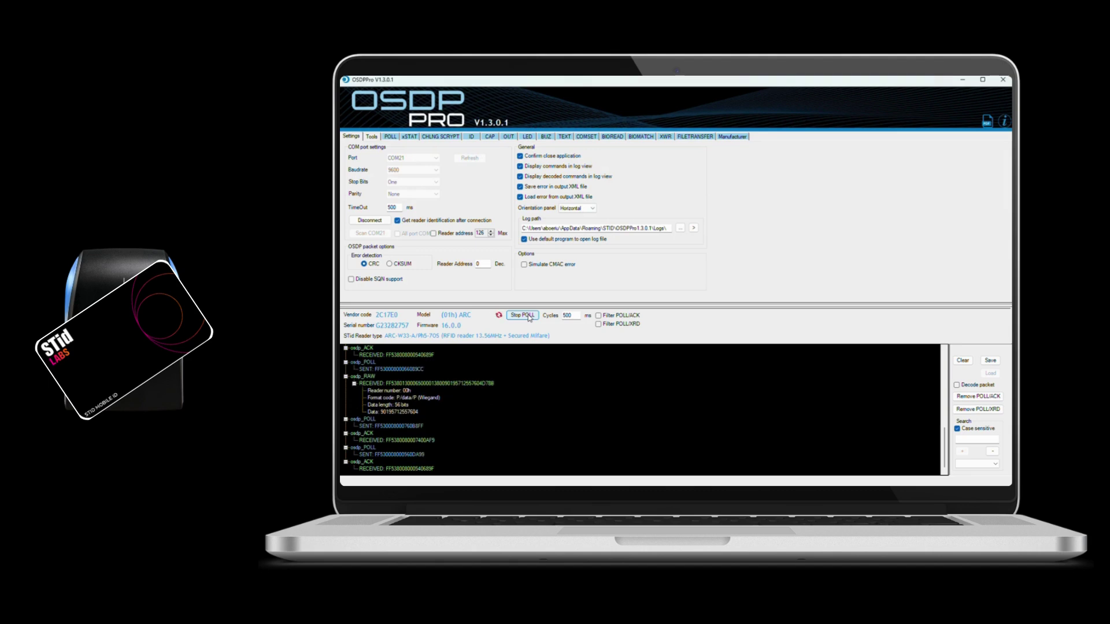
left_click(533, 316)
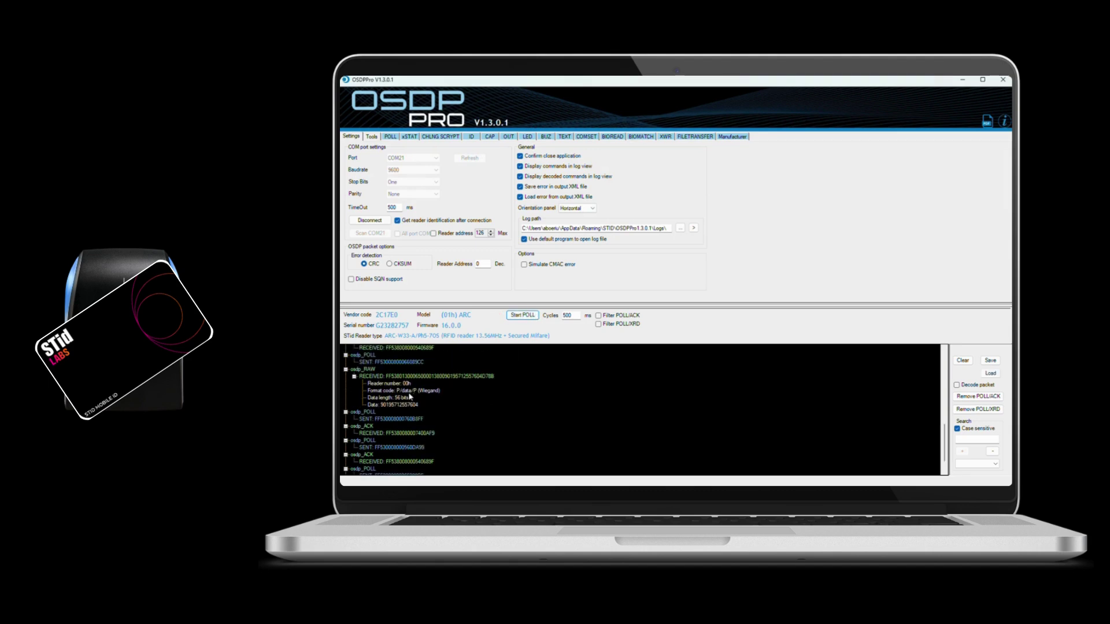